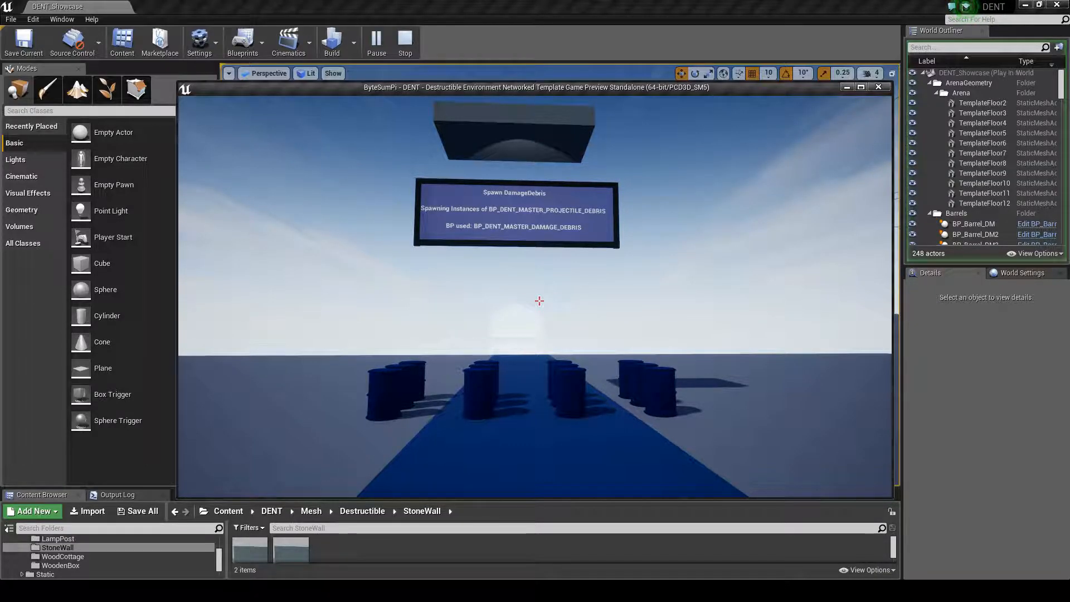
Play-test the level by shooting the hanging stone wall, inspecting the debris it drops on the barrels, and ending the play session
key(s)
key(s)
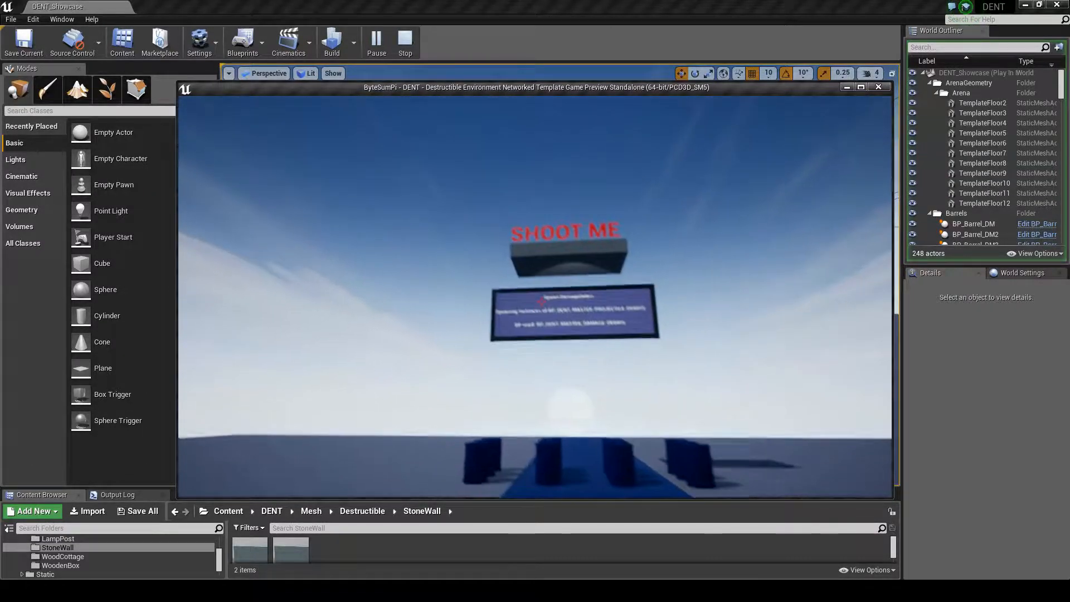
click(540, 301)
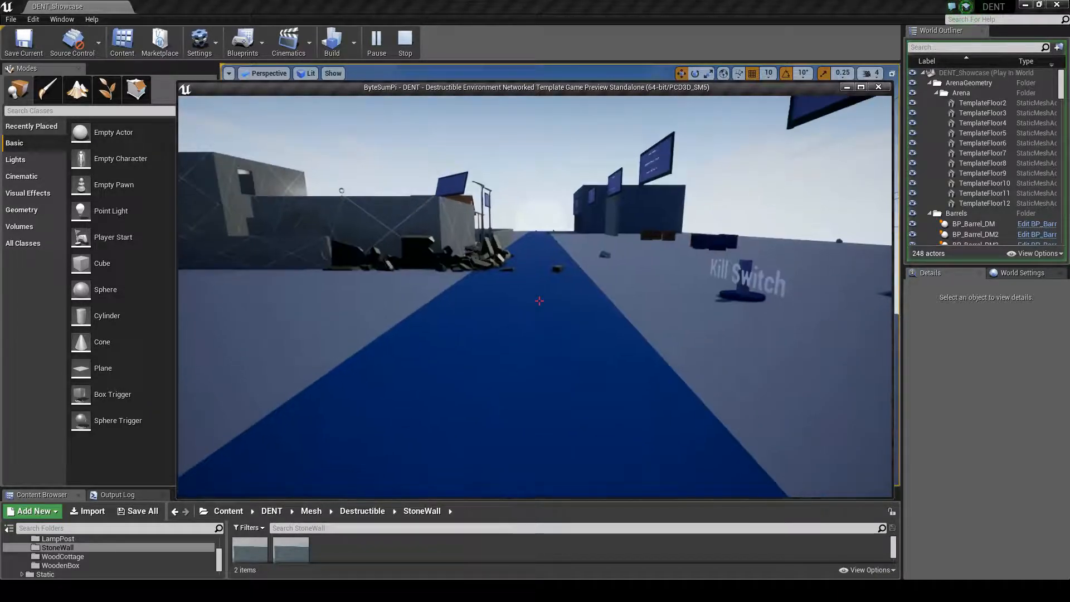
key(w)
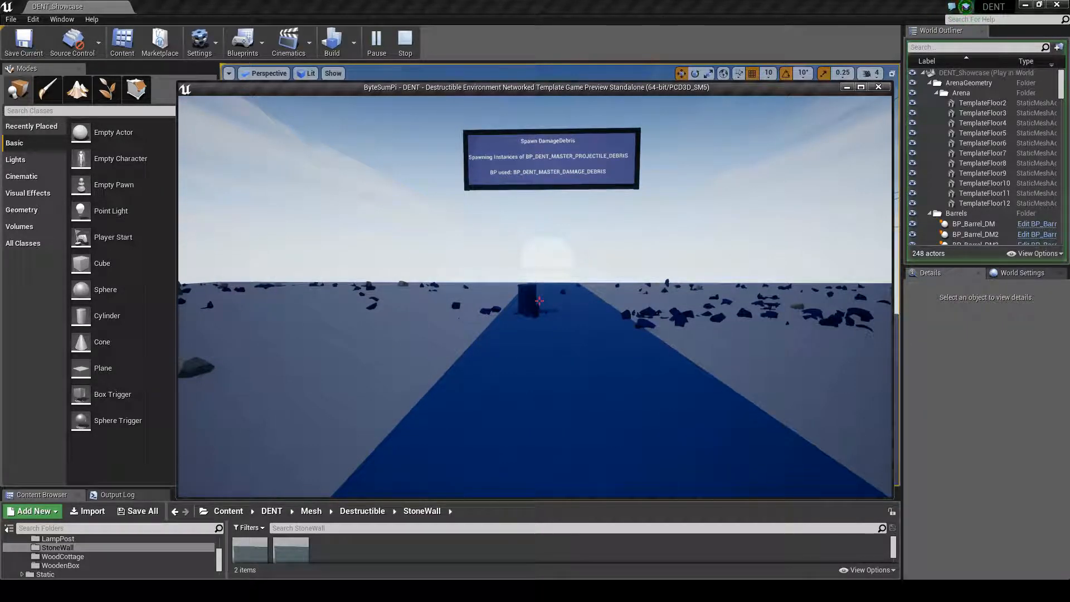
key(Escape)
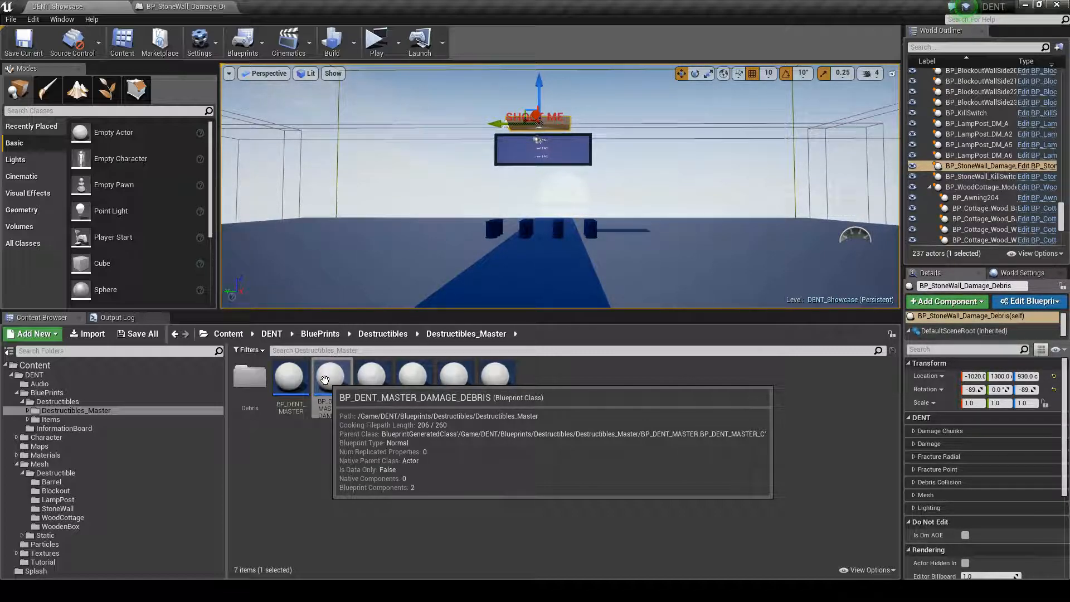
Point out BP_DENT_MASTER_DAMAGE_DEBRIS among the master blueprints and open the placed BP_StoneWall_Damage_Debris actor's blueprint for editing
click(549, 413)
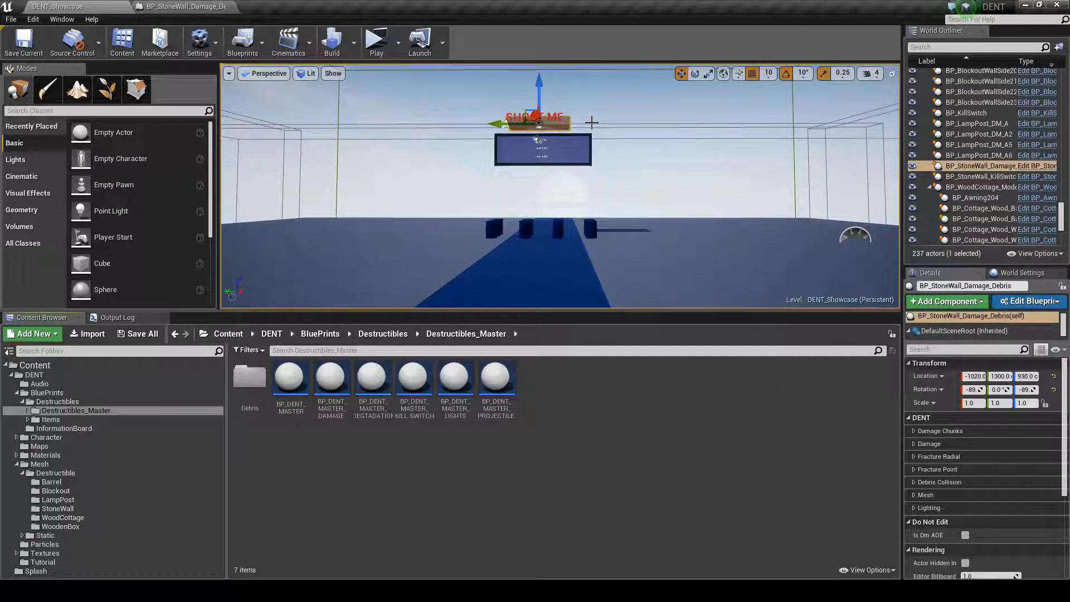
right_click(318, 387)
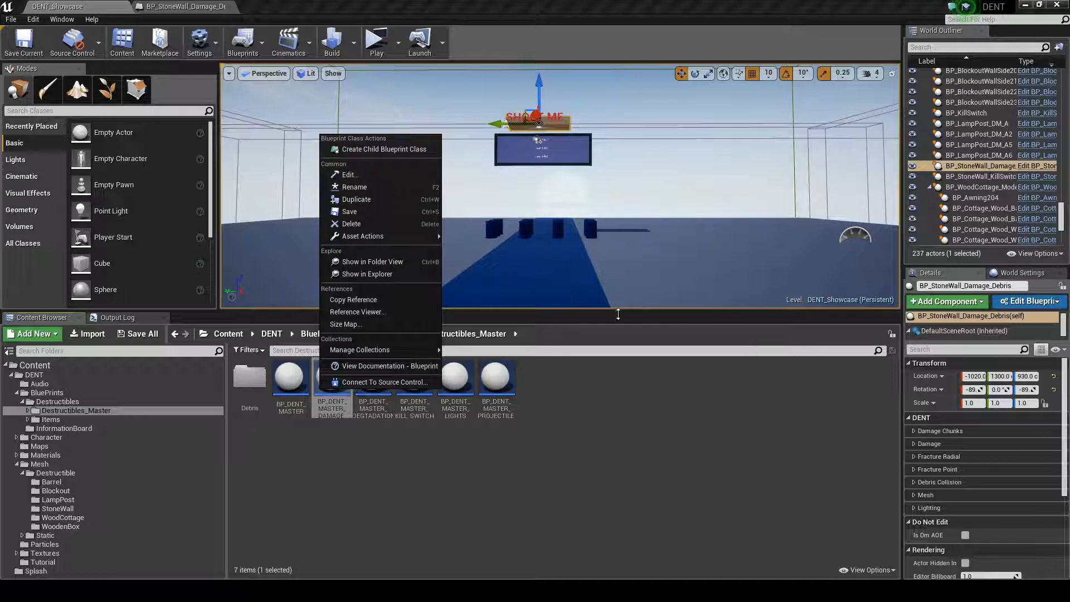
click(549, 427)
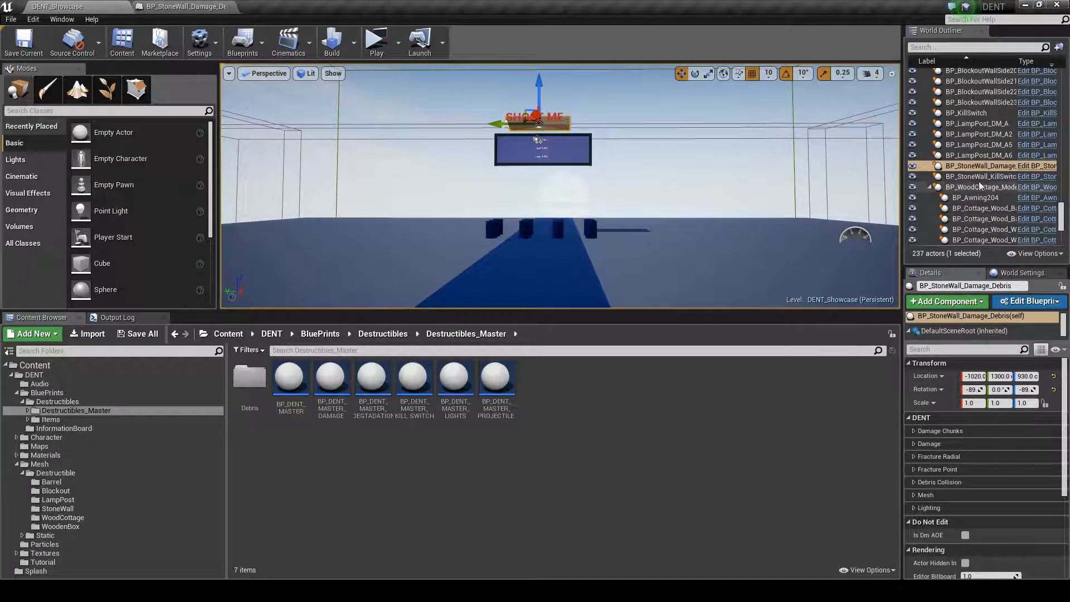
click(1036, 166)
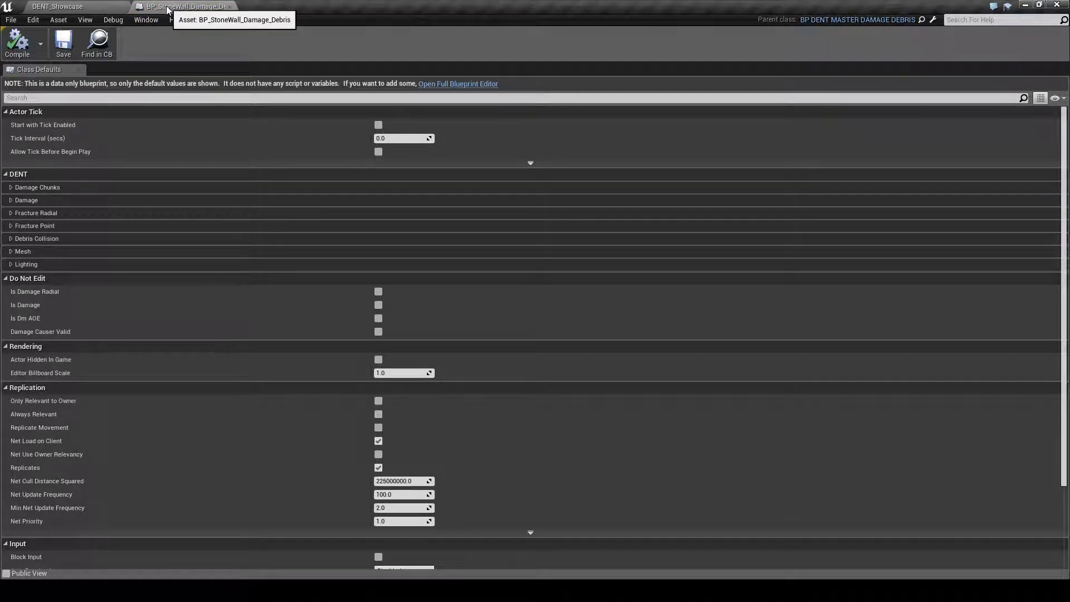
Expand the Fracture Radial, Fracture Point, Debris Collision and Mesh settings in the stone wall blueprint's class defaults
click(11, 188)
click(11, 188)
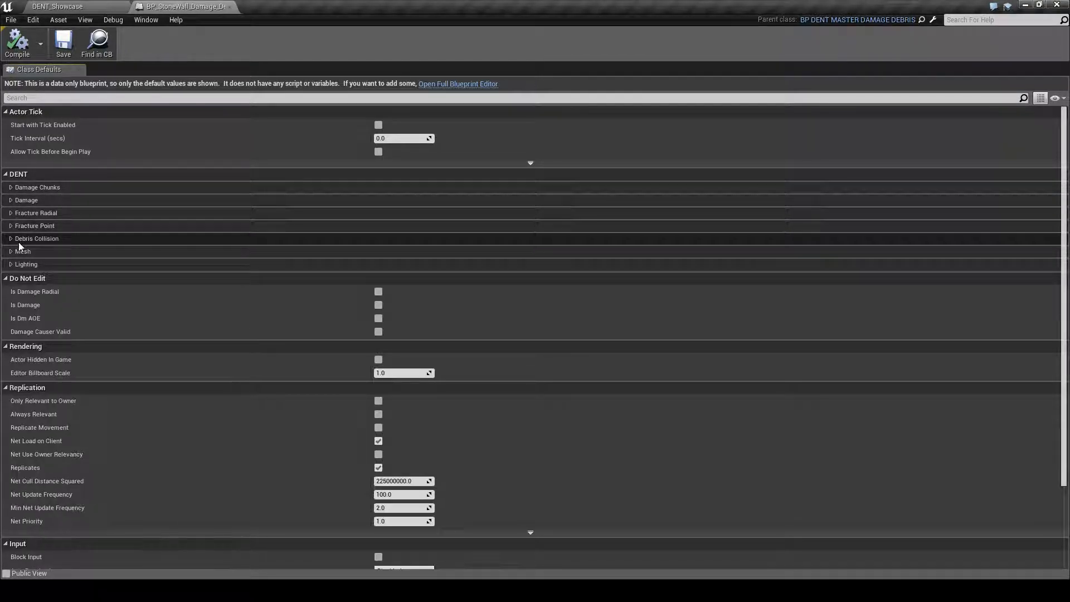
click(10, 226)
click(11, 213)
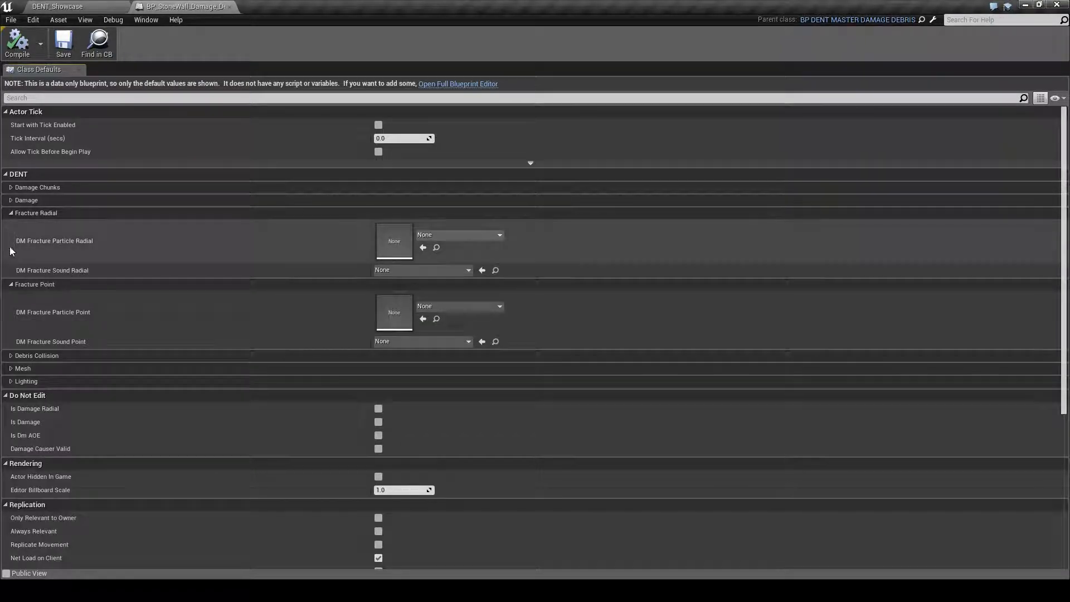
click(11, 355)
click(12, 382)
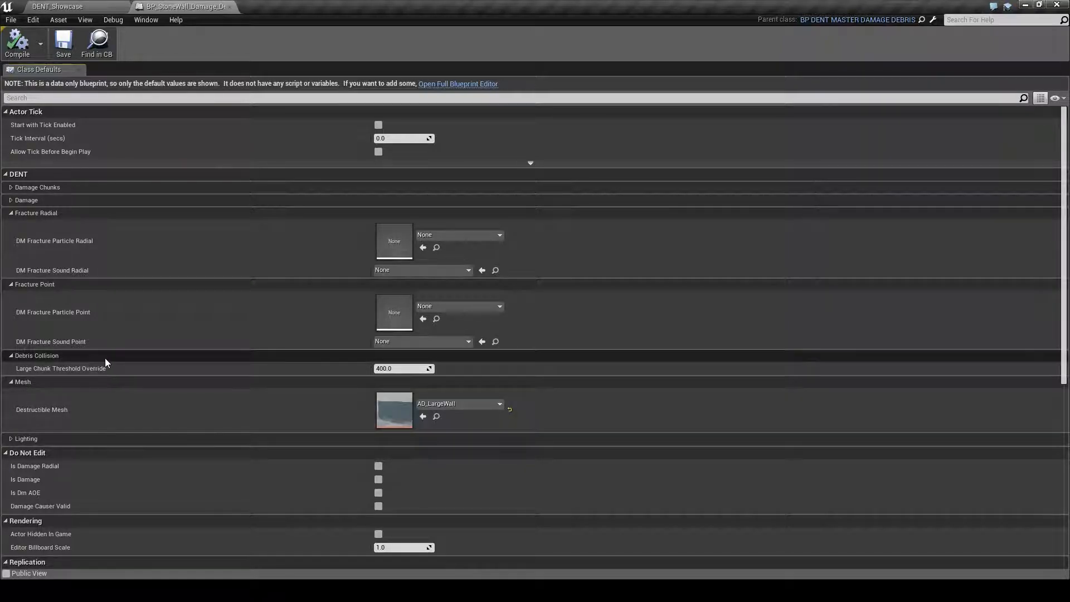
Show the Damage settings and collapse the Fracture Radial, Fracture Point, Debris Collision and Mesh groups
click(11, 199)
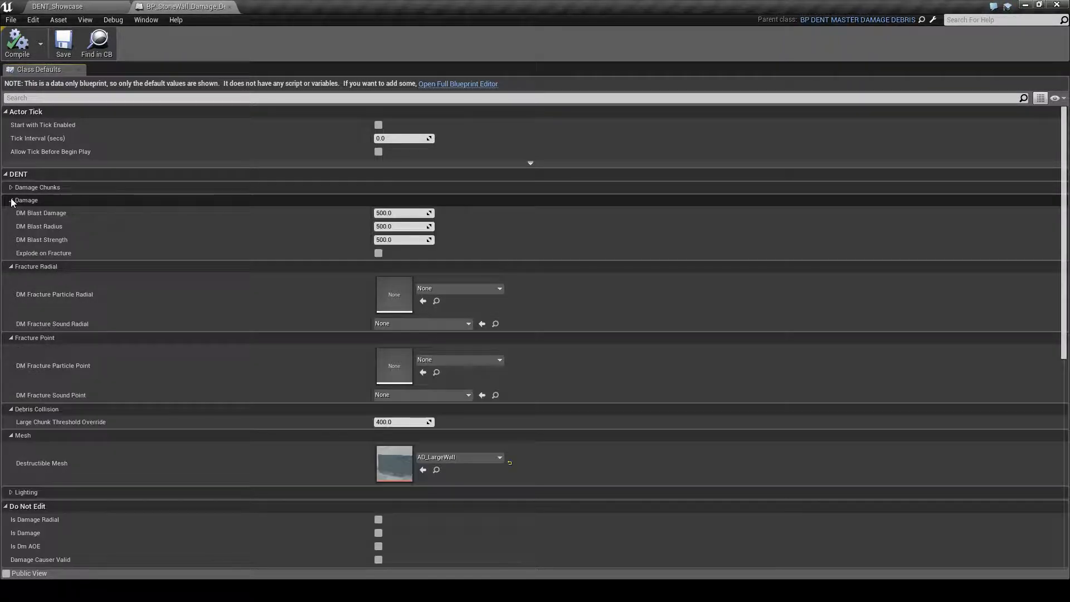
click(11, 266)
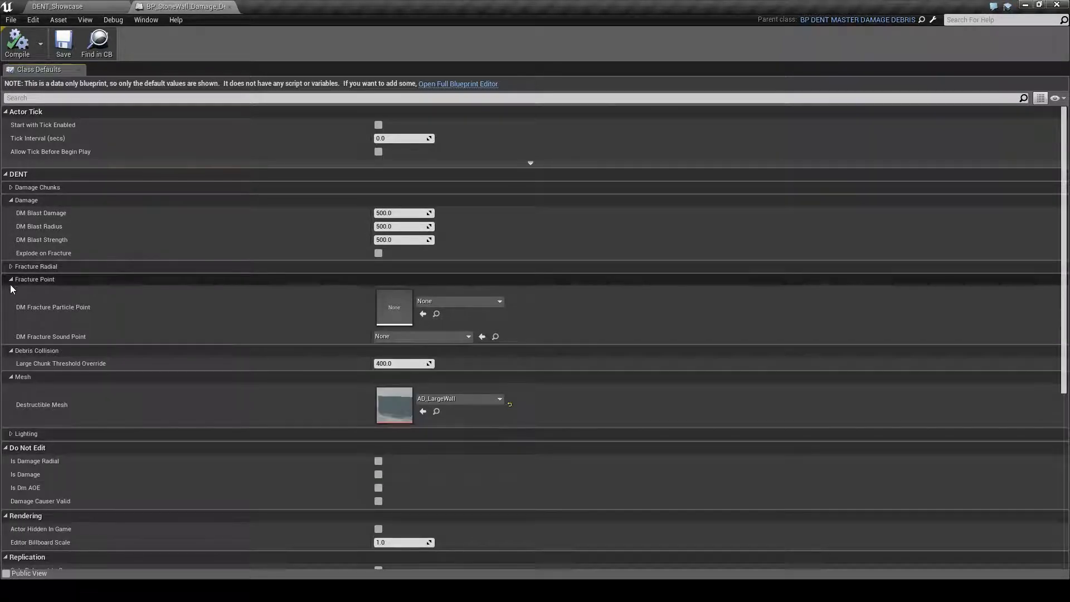
click(11, 280)
click(11, 292)
click(12, 305)
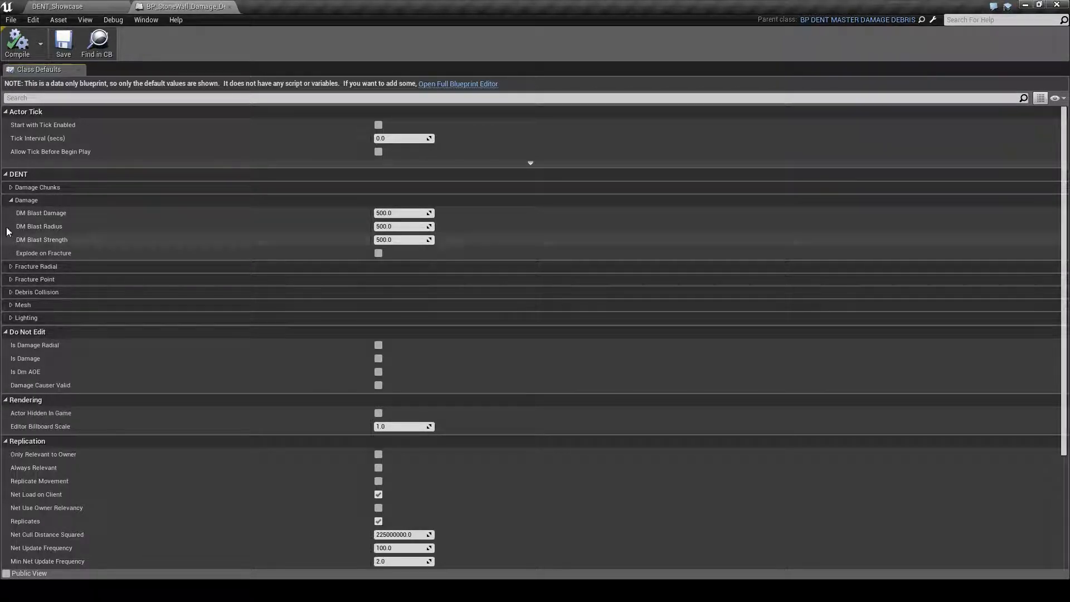
Show the Damage Chunks settings with their Offset group and Damage Chunk Meshes array, and collapse the Damage group
click(11, 187)
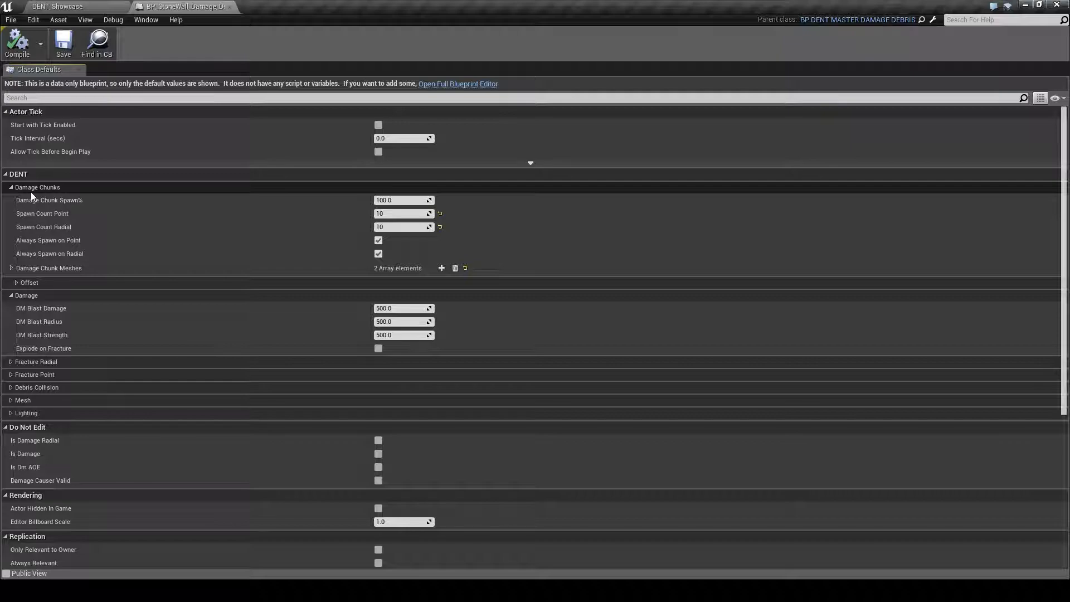
click(17, 283)
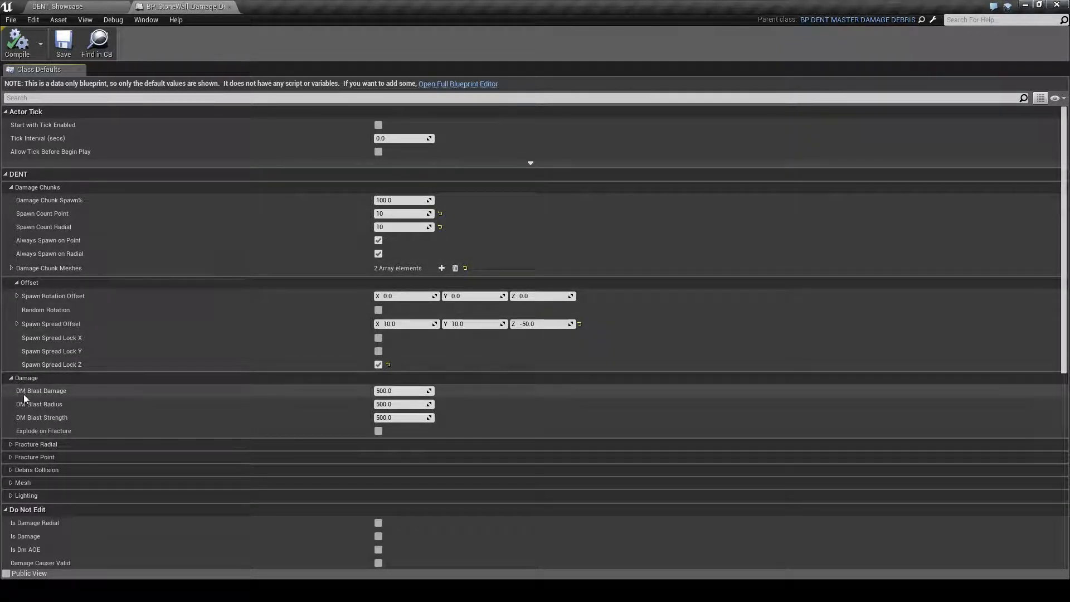
click(10, 378)
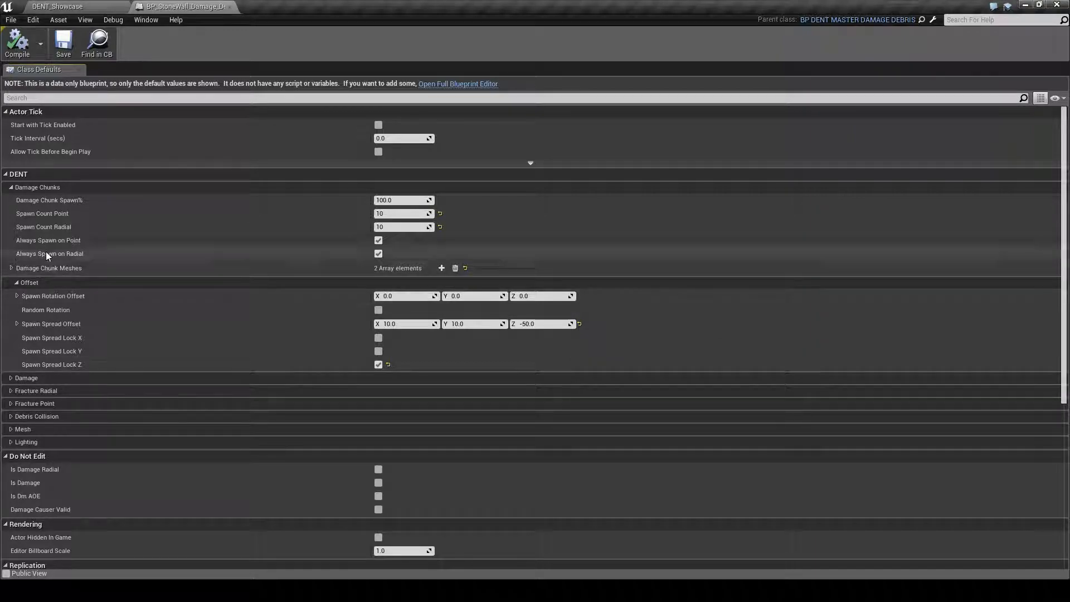
click(11, 268)
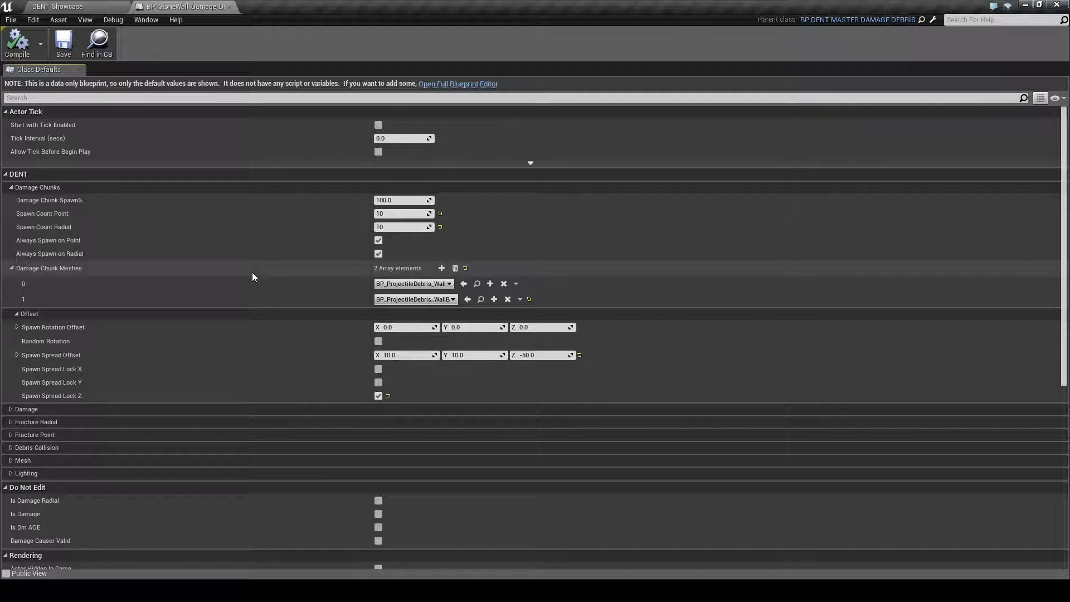
Review the damage chunk spawn percentage, the point and radial spawn counts, and the Always Spawn options
click(406, 199)
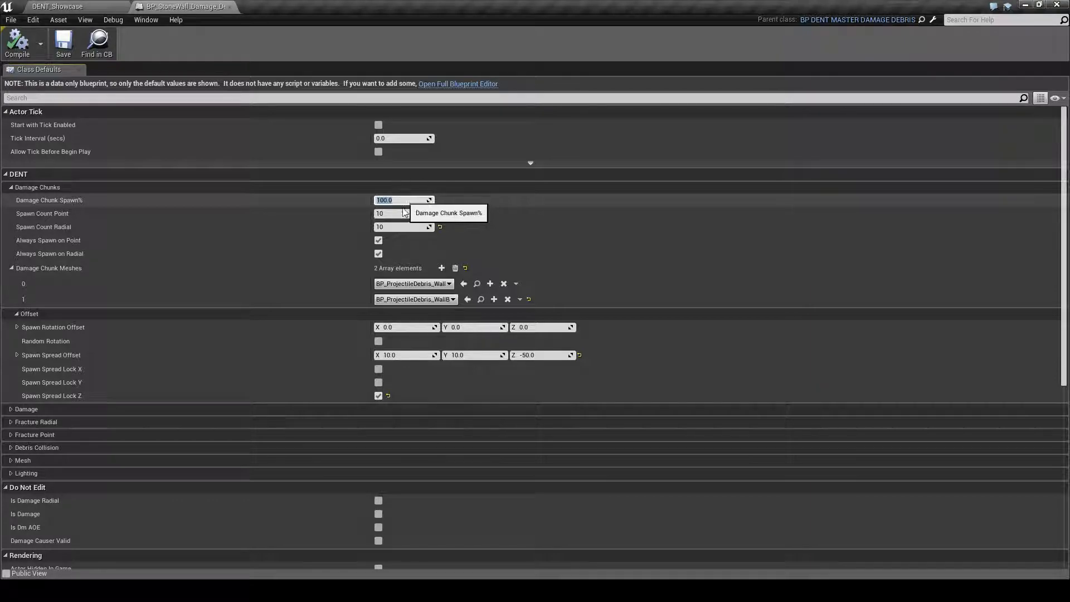
click(405, 227)
click(400, 216)
click(400, 227)
click(402, 213)
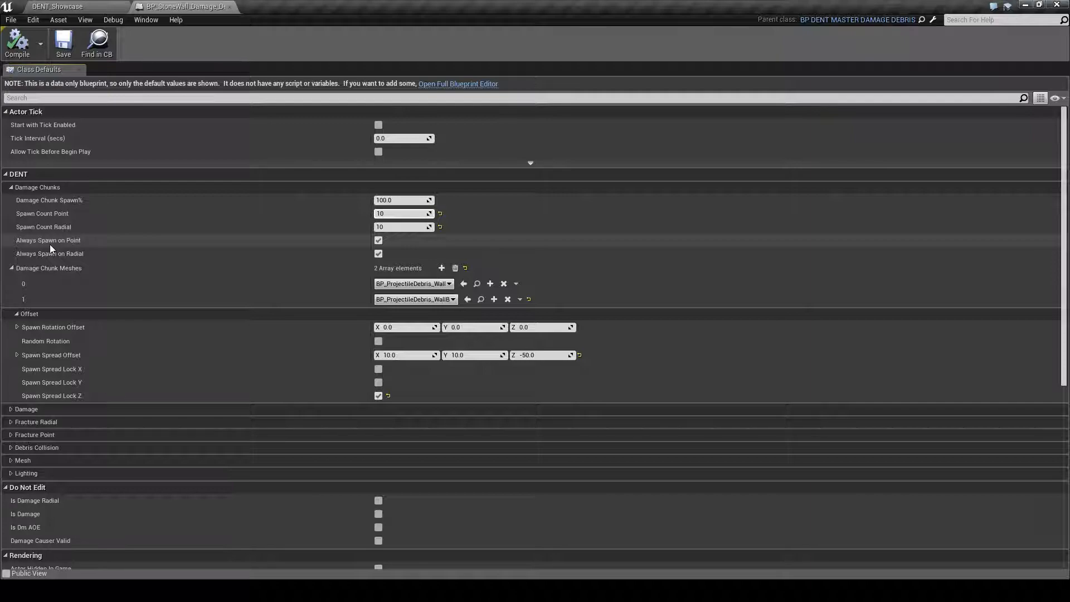
click(50, 245)
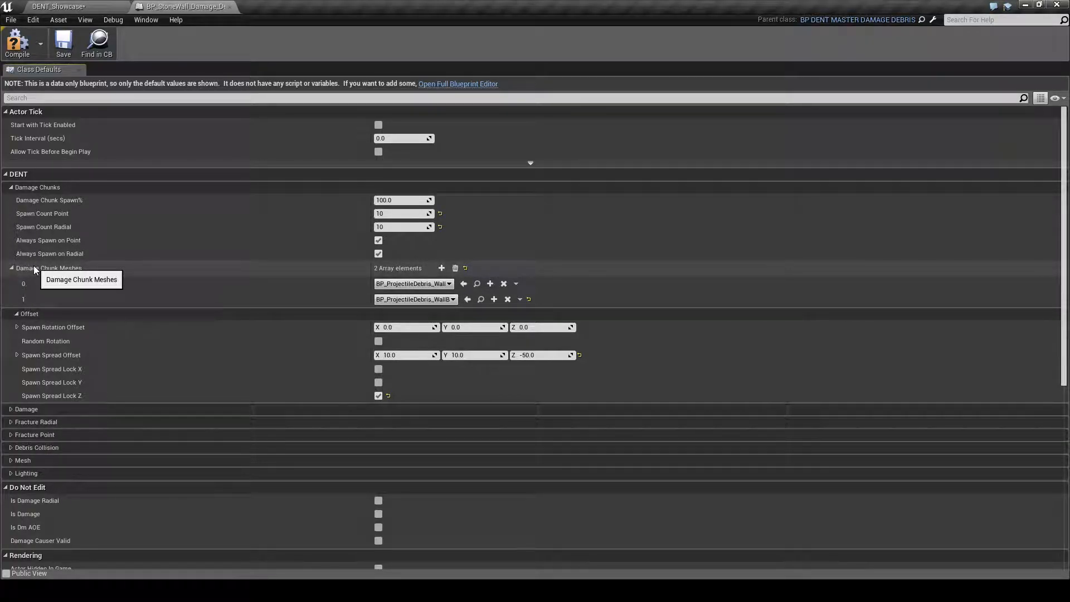
Review the Spawn Rotation Offset axes, the Spawn Spread Offset values and the spawn spread lock options
click(17, 327)
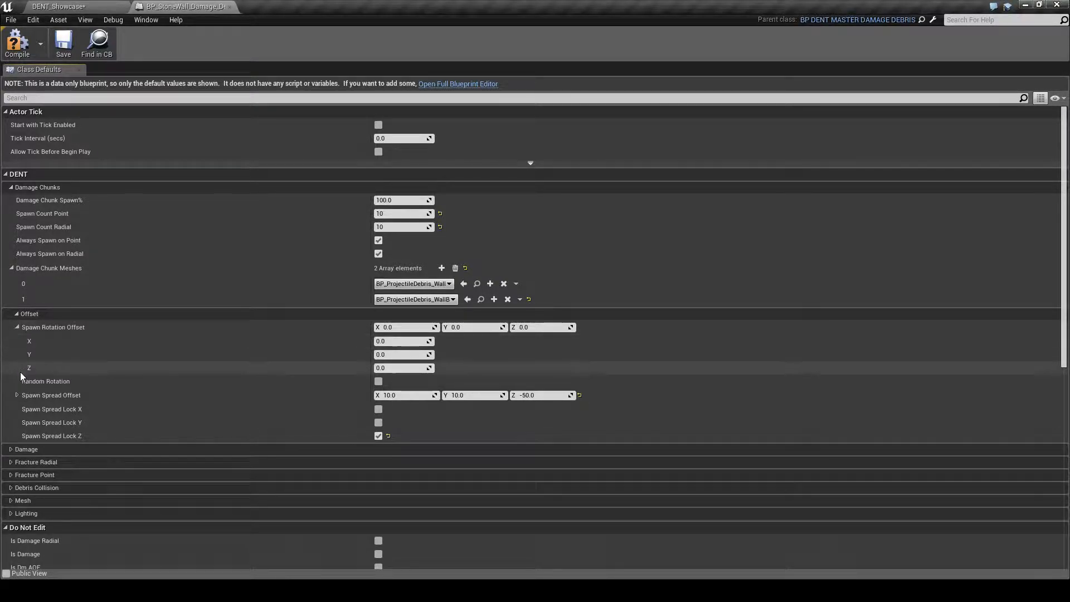
click(17, 328)
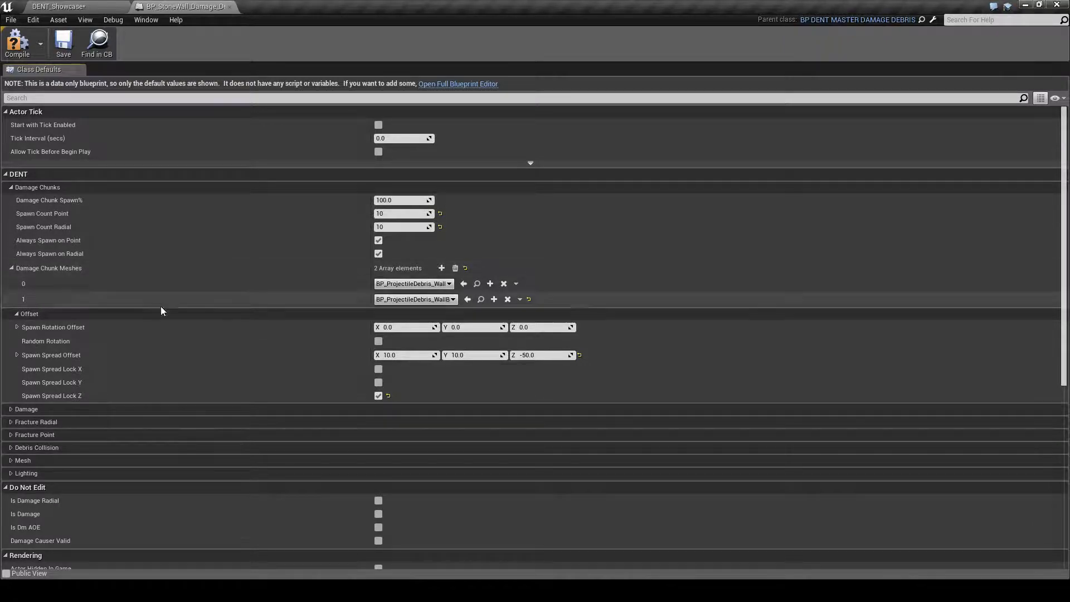
click(394, 354)
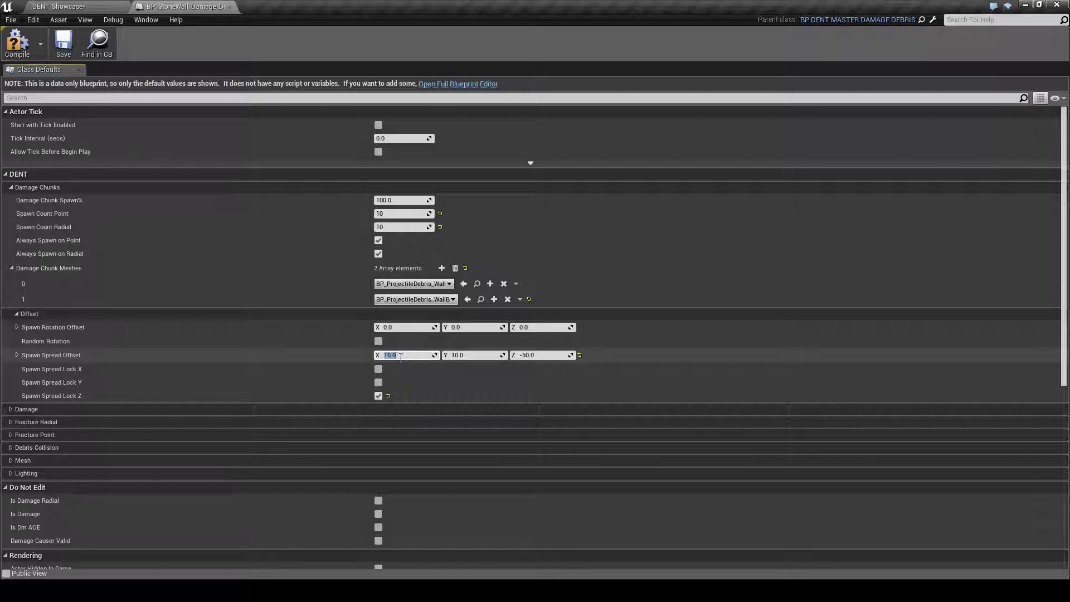
click(467, 357)
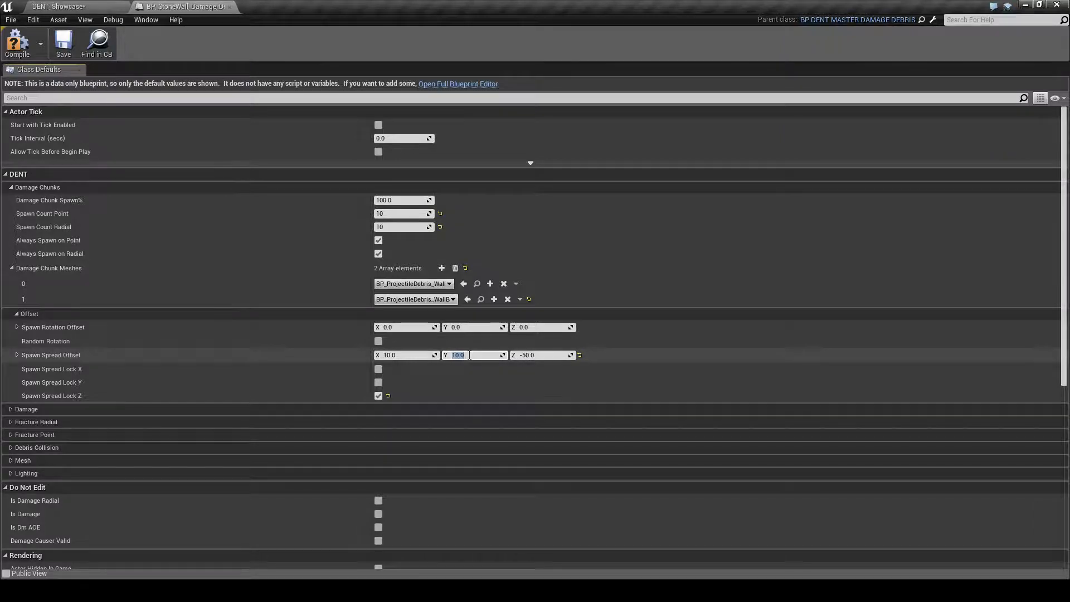
click(57, 393)
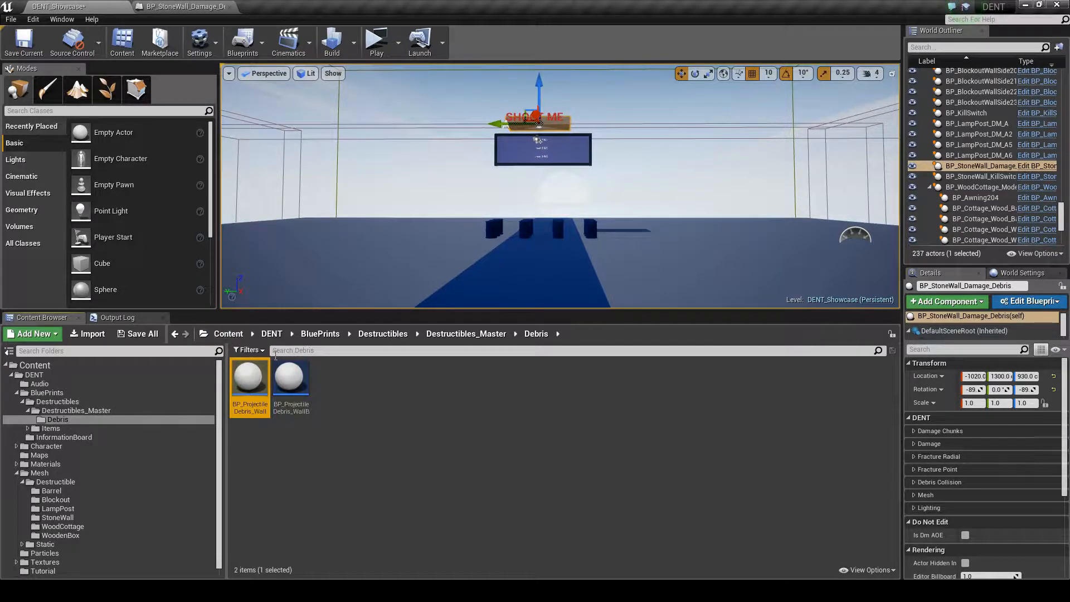
Open the BP_ProjectileDebris_Wall blueprint and locate its parent class BP_DENT_MASTER_PROJECTILE_DEBRIS in the Destructibles_Master folder
double_click(260, 389)
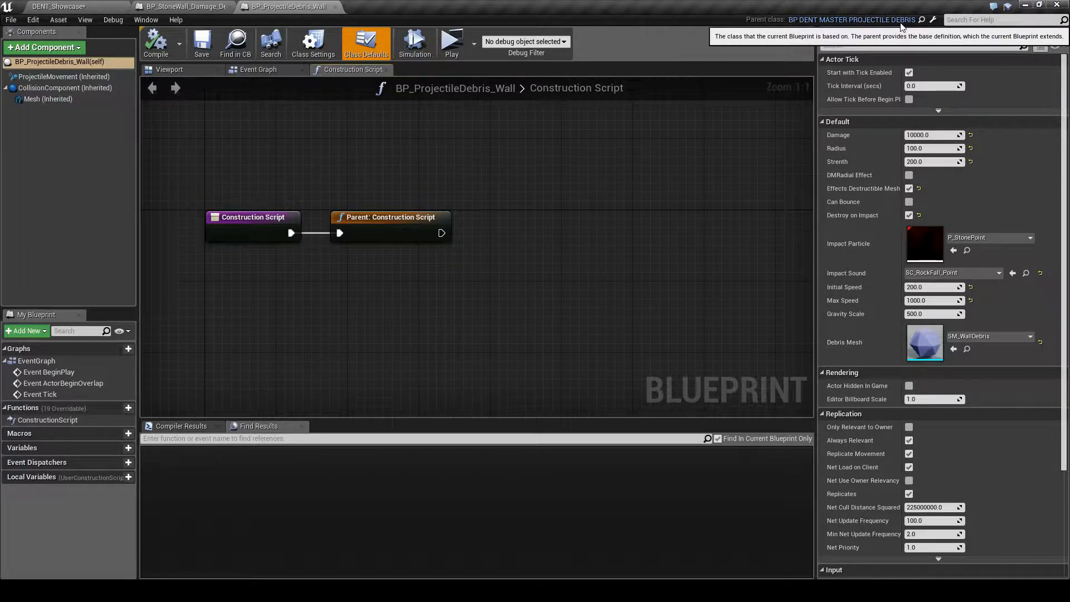
click(76, 5)
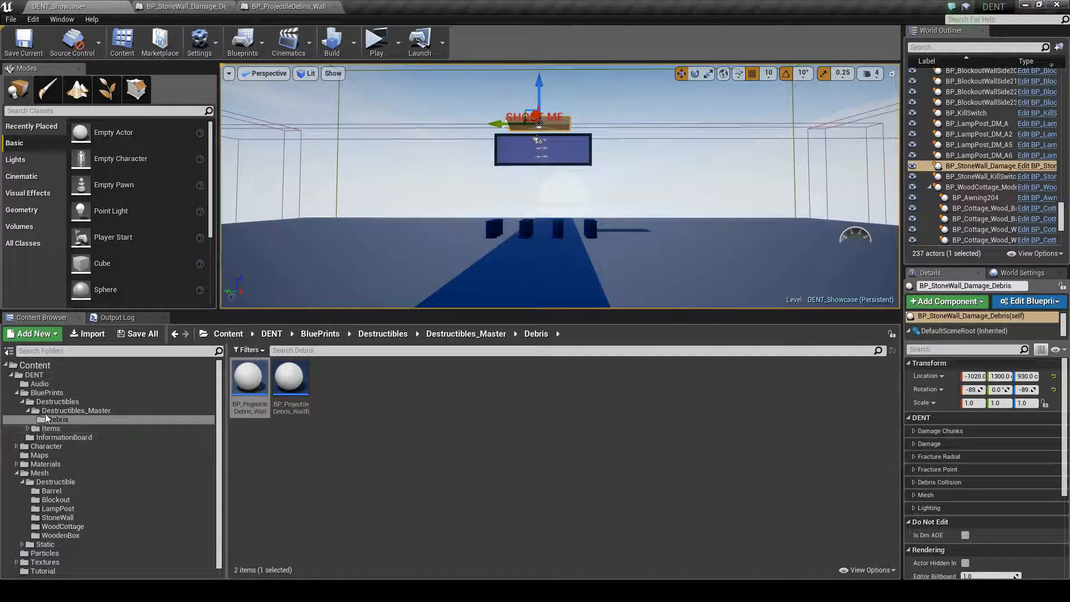
click(72, 410)
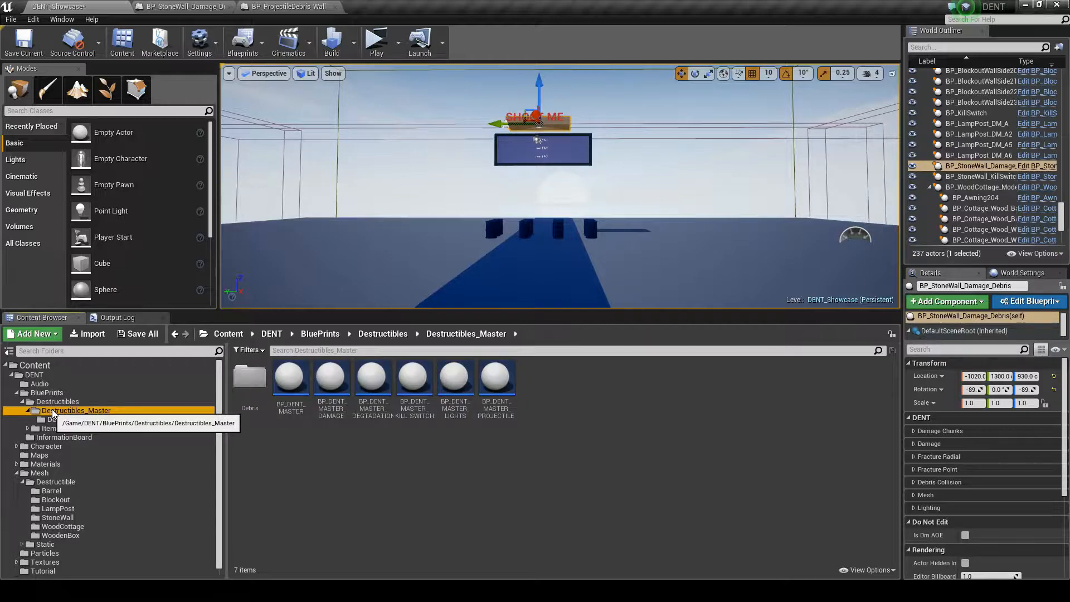
click(497, 396)
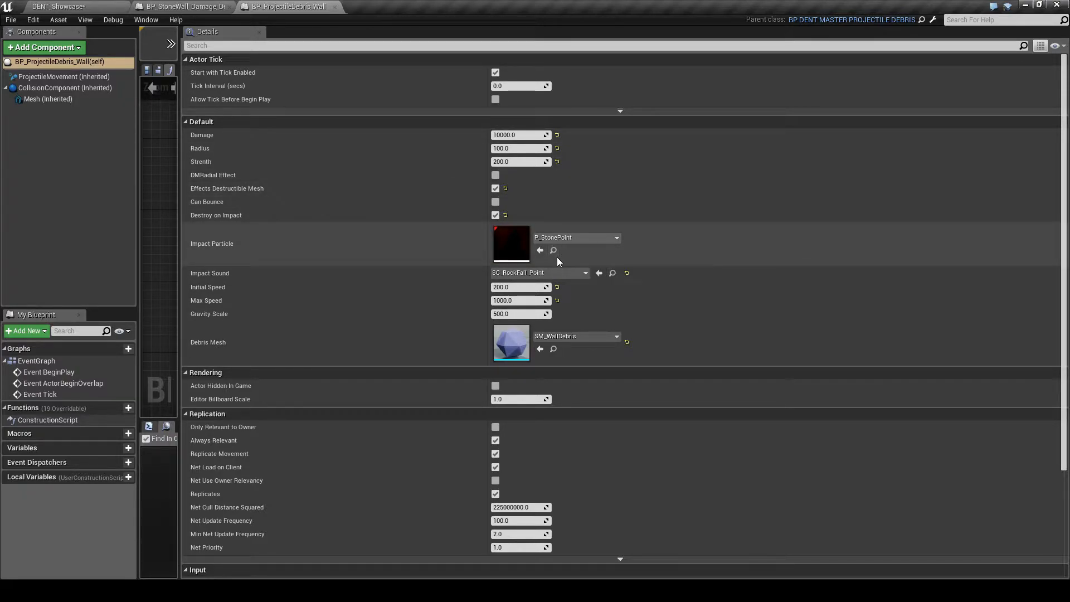
Examine the BP_ProjectileDebris_Wall default settings down to the actor's Initial Life Span
scroll(493, 399, down, 3)
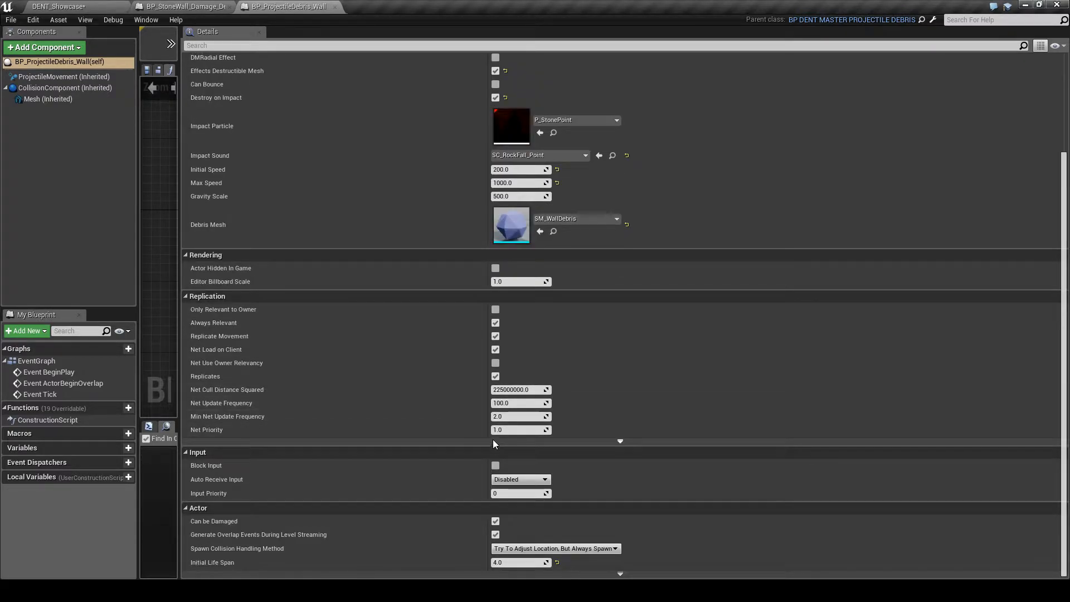
click(510, 563)
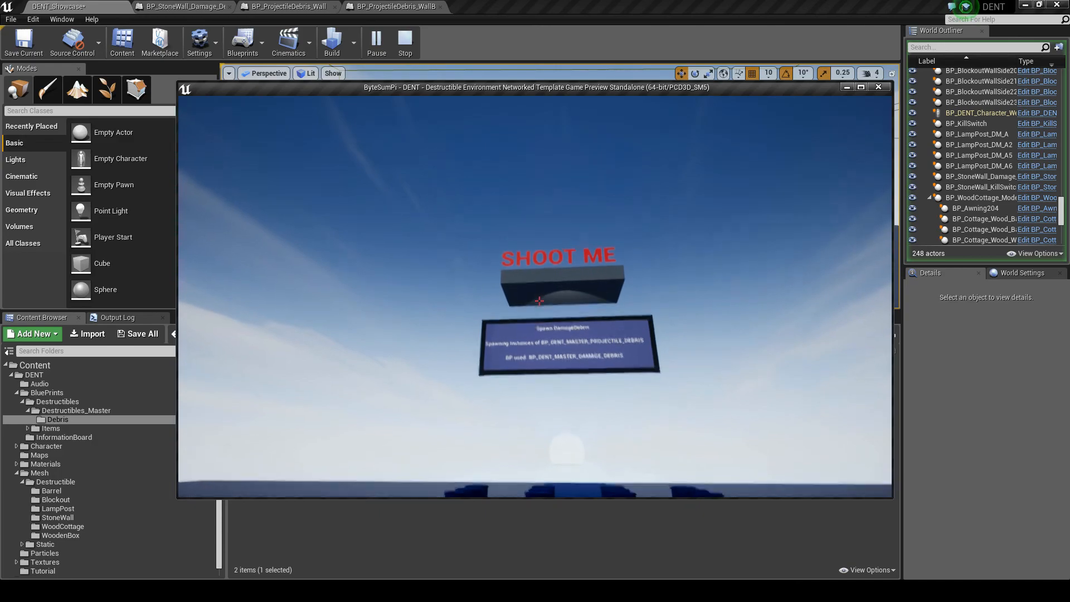
Shoot the hanging stone wall in the running preview to test the spawned projectile debris
click(539, 300)
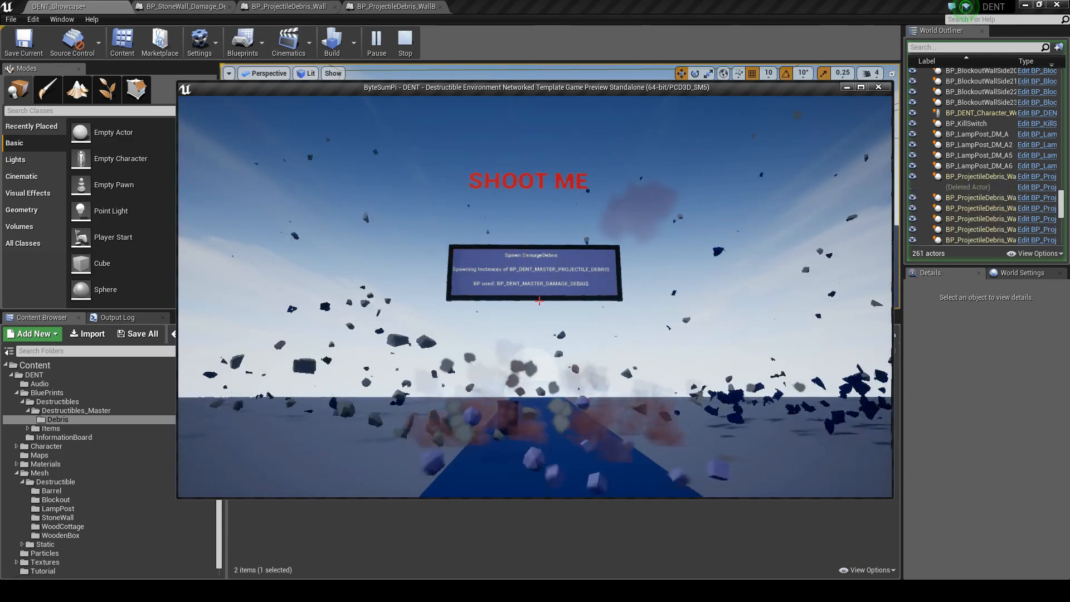